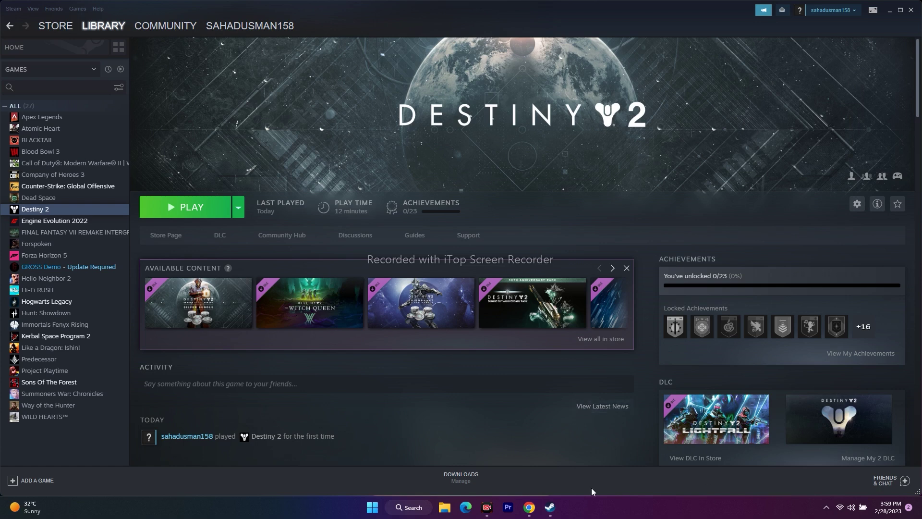
Check the Start menu's power options, then close the menu without choosing one
left_click(369, 515)
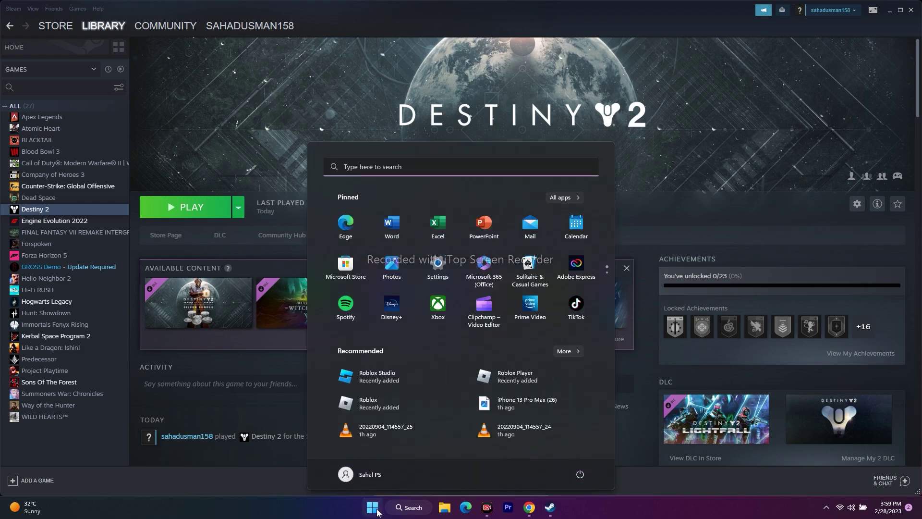
left_click(578, 474)
left_click(621, 495)
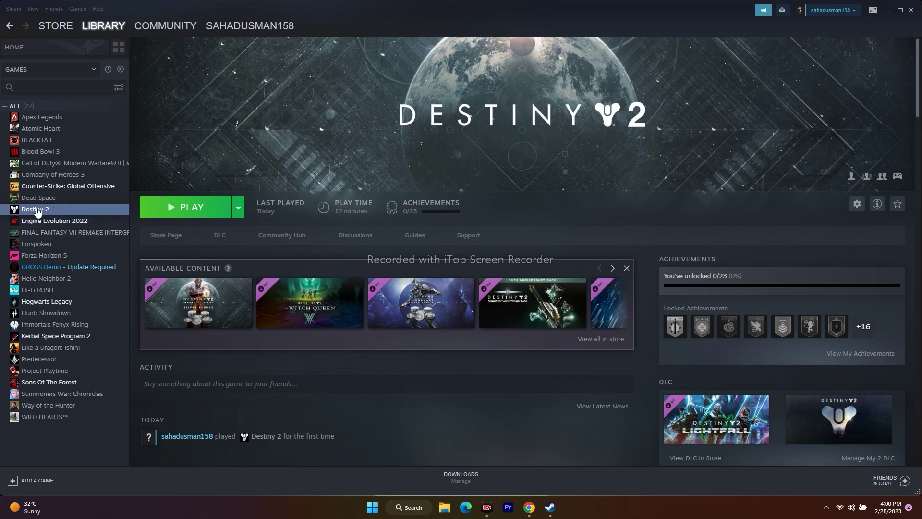
Verify Destiny 2's game files from Properties > Local Files, then close the properties
right_click(53, 210)
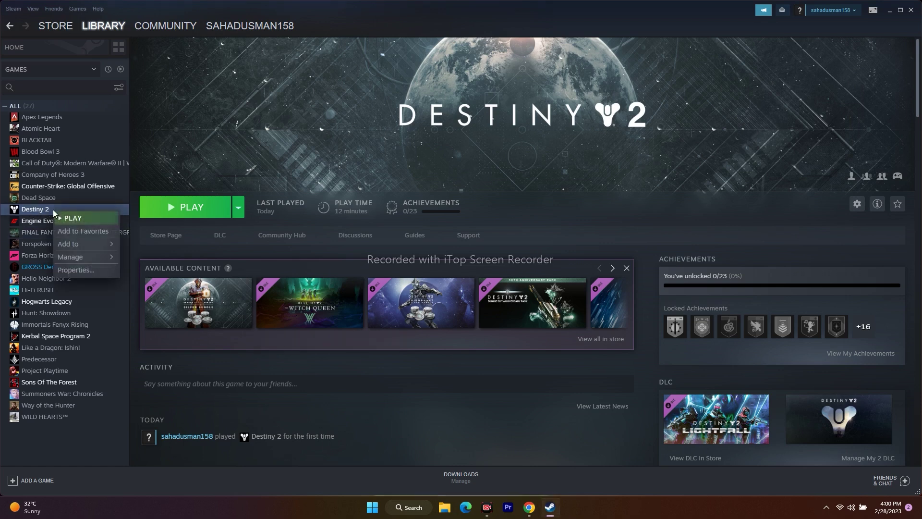
left_click(73, 266)
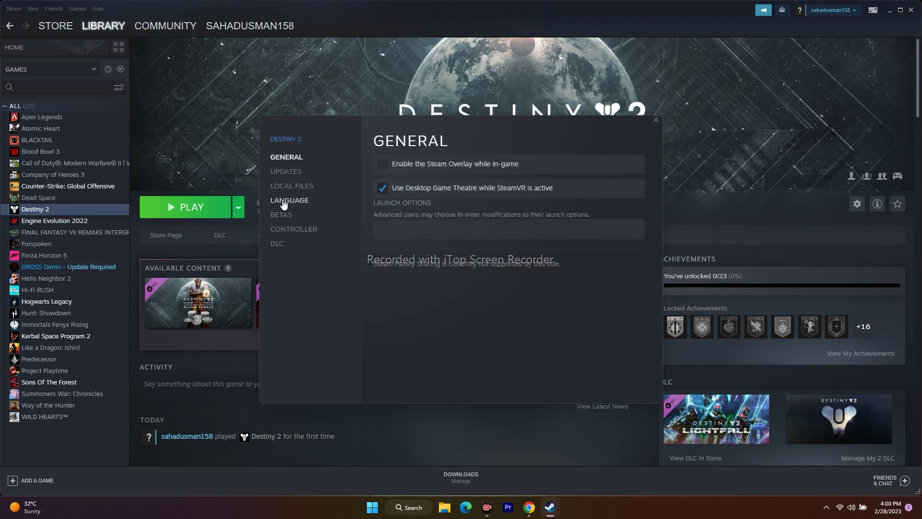
left_click(295, 186)
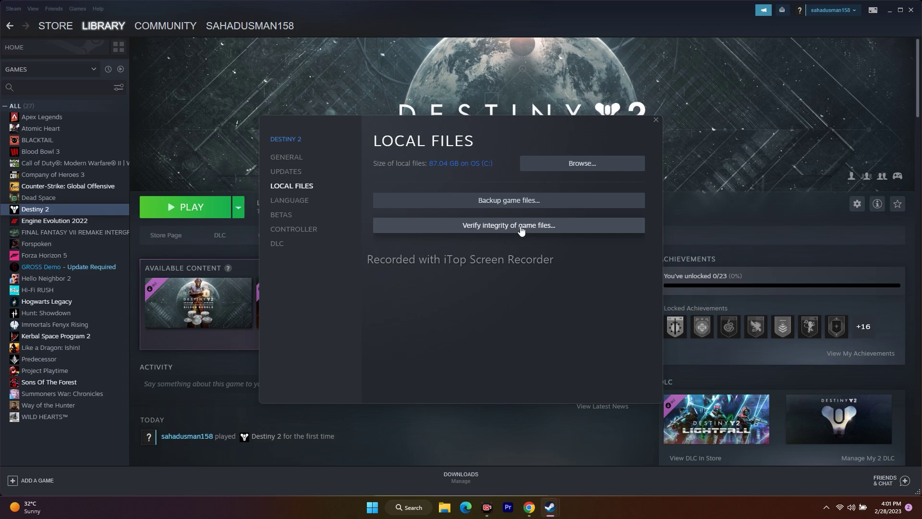
left_click(656, 121)
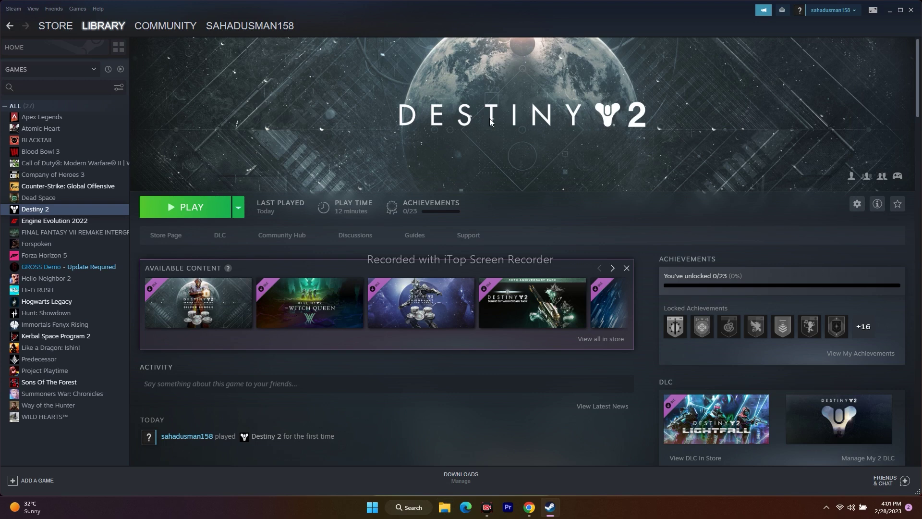
Browse Destiny 2's install folder from Local Files, select destiny2, and close Explorer
right_click(55, 213)
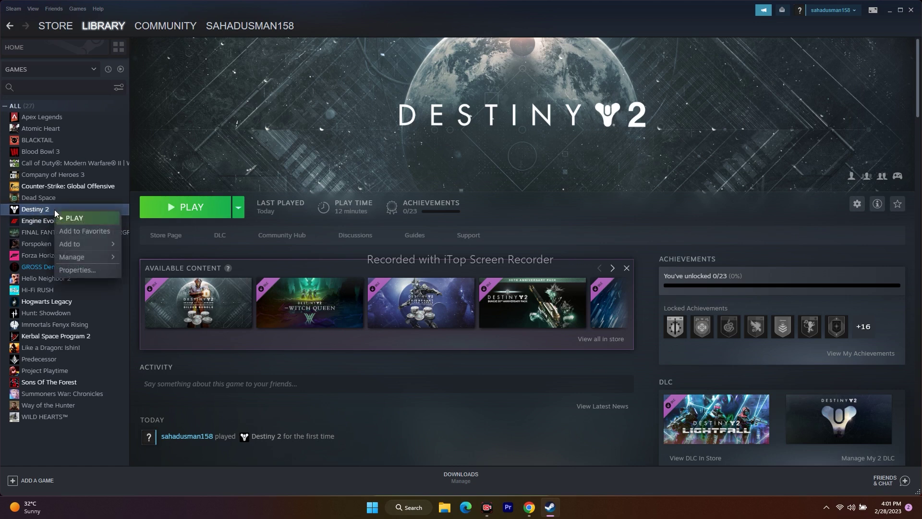
left_click(79, 270)
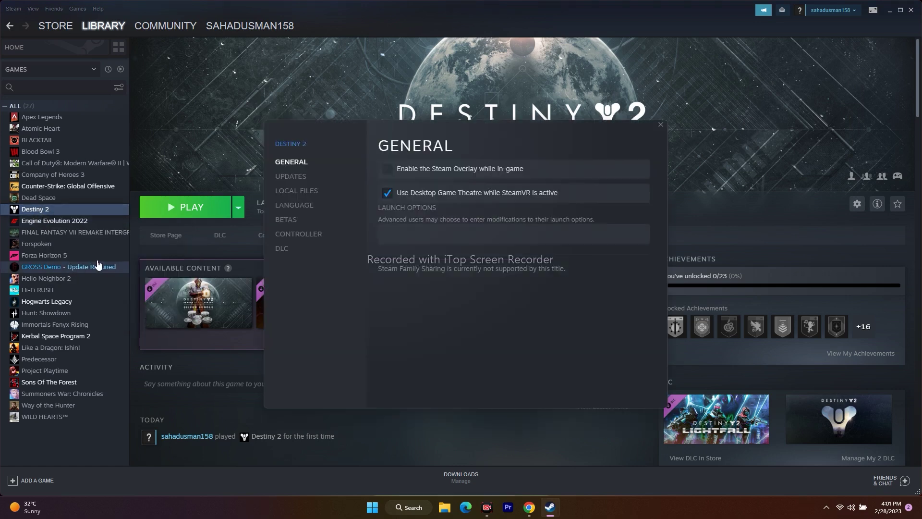
left_click(296, 191)
left_click(617, 172)
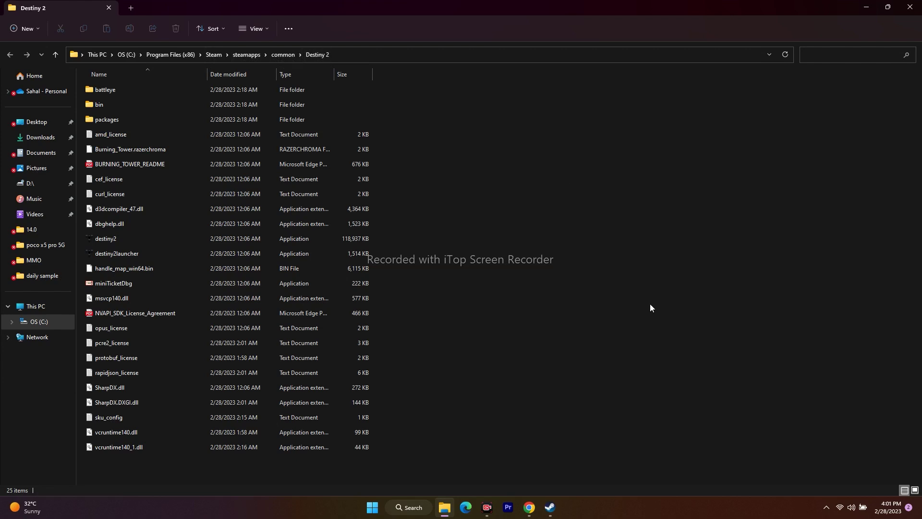
left_click(120, 239)
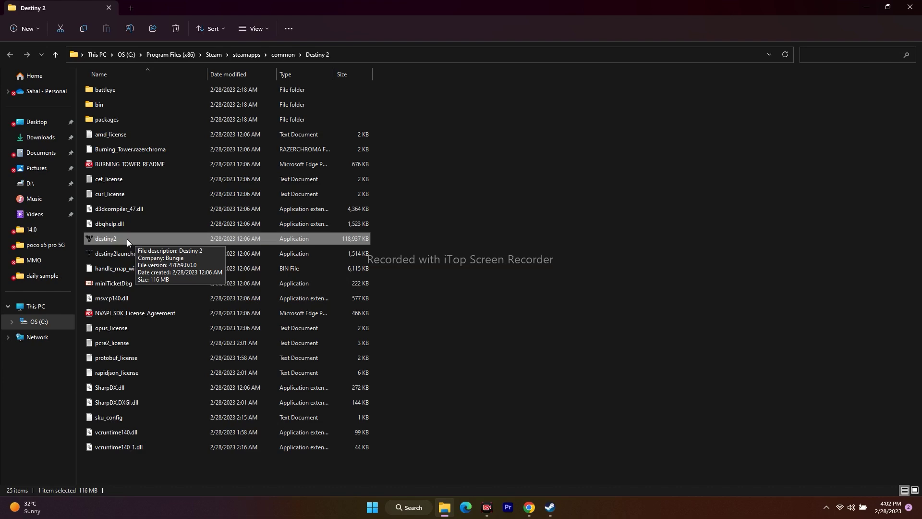
left_click(910, 7)
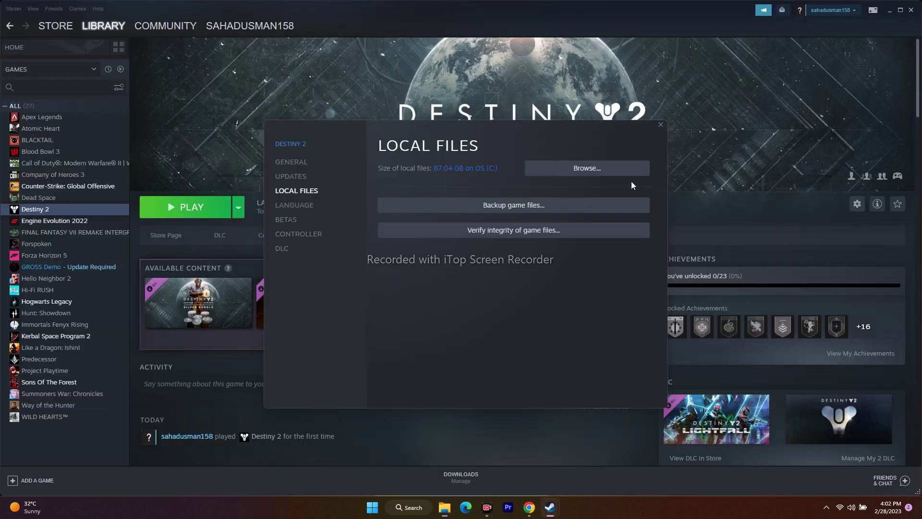
Close Destiny 2's properties, minimize Steam, and show This PC's drives in File Explorer
left_click(661, 125)
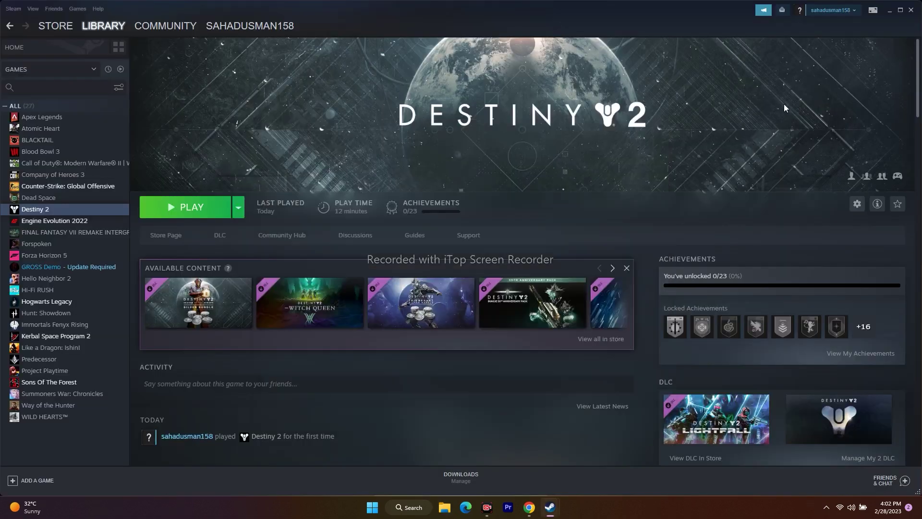
left_click(889, 10)
left_click(450, 510)
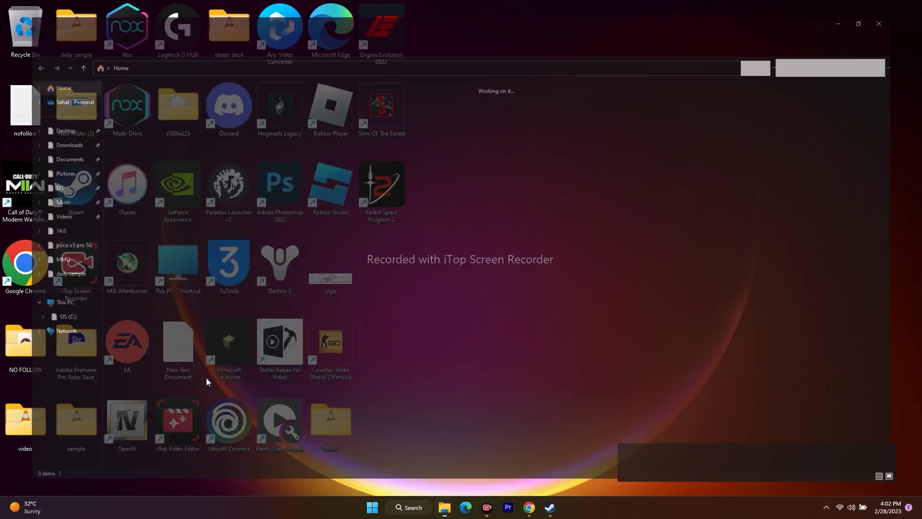
left_click(37, 307)
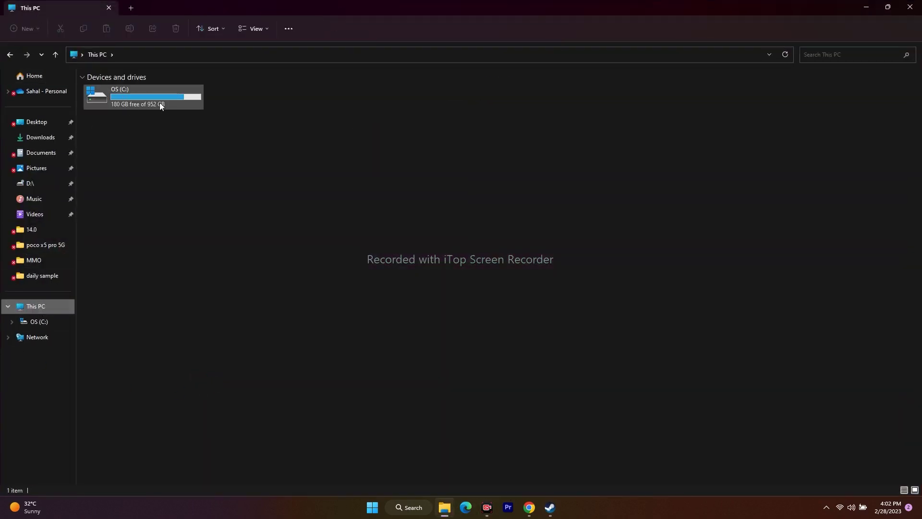
mouse_move(127, 103)
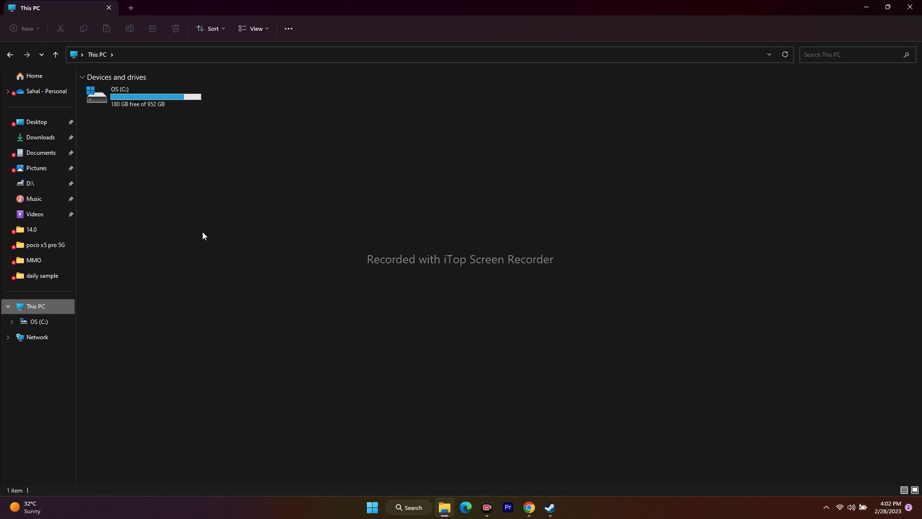
Navigate C: > Program Files (x86) > Steam > steamapps > common > Destiny 2
double_click(141, 108)
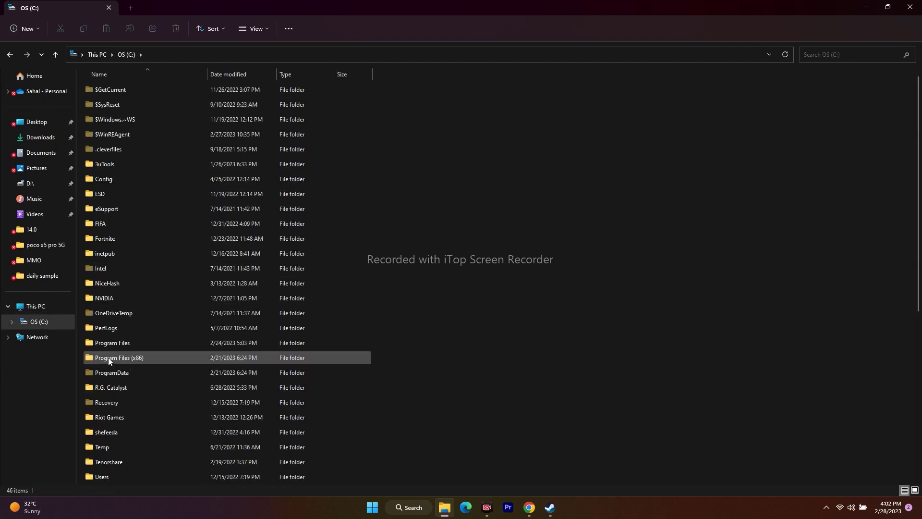
double_click(140, 358)
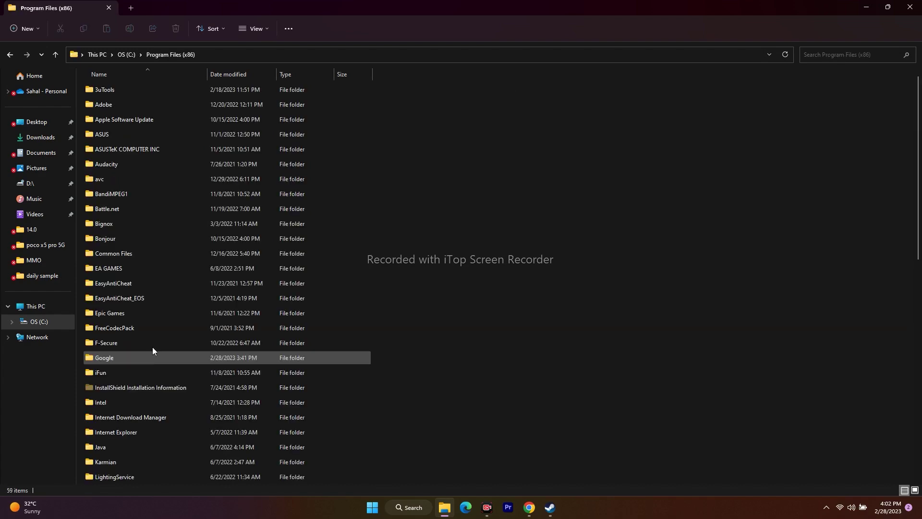
scroll(188, 215, "down", 9)
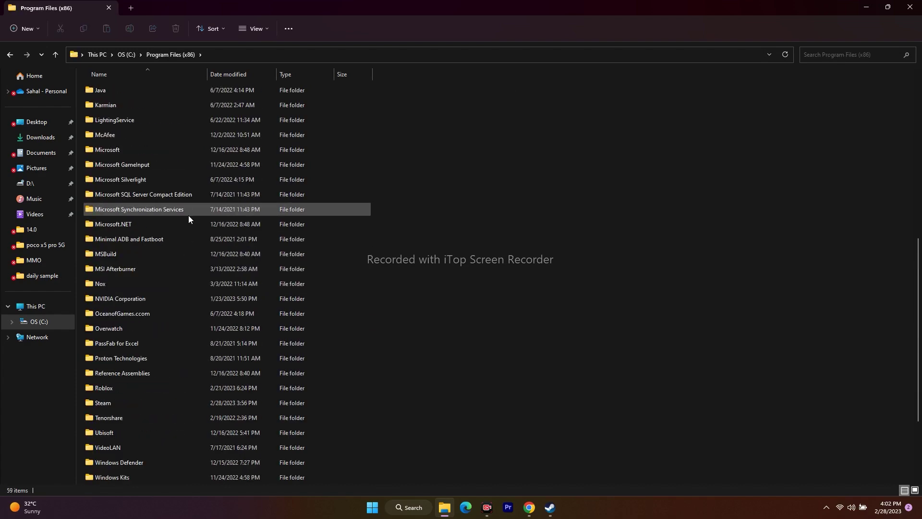
double_click(115, 283)
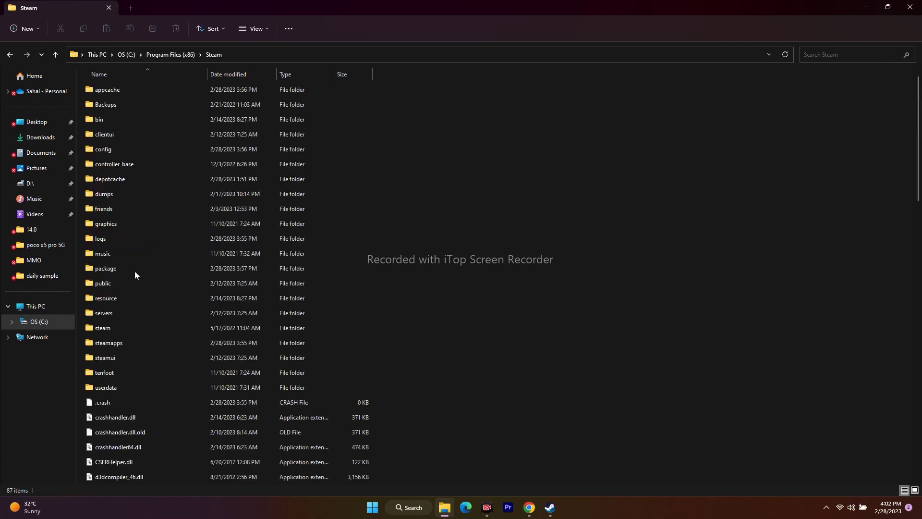
double_click(121, 342)
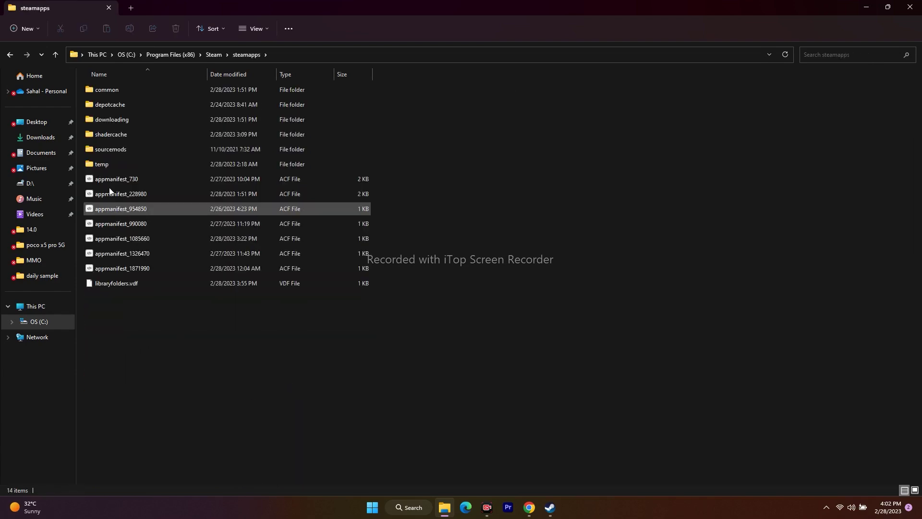
double_click(121, 91)
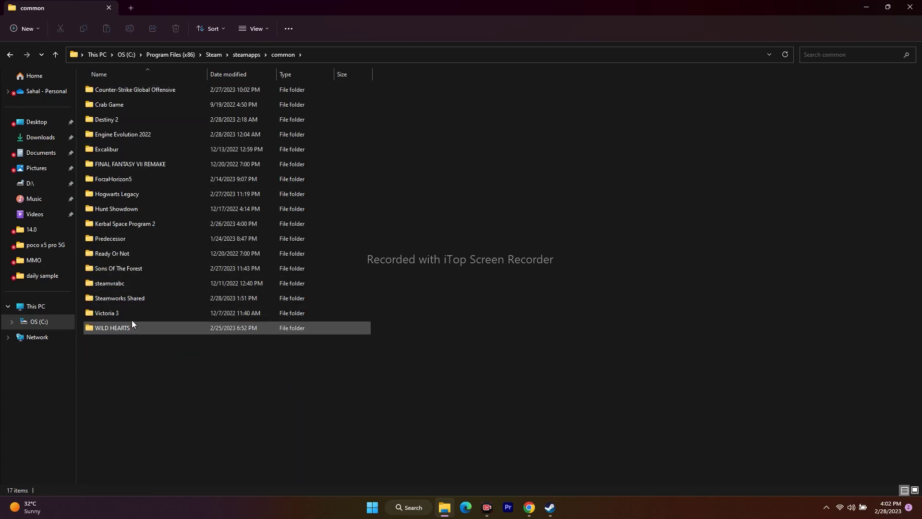
double_click(117, 120)
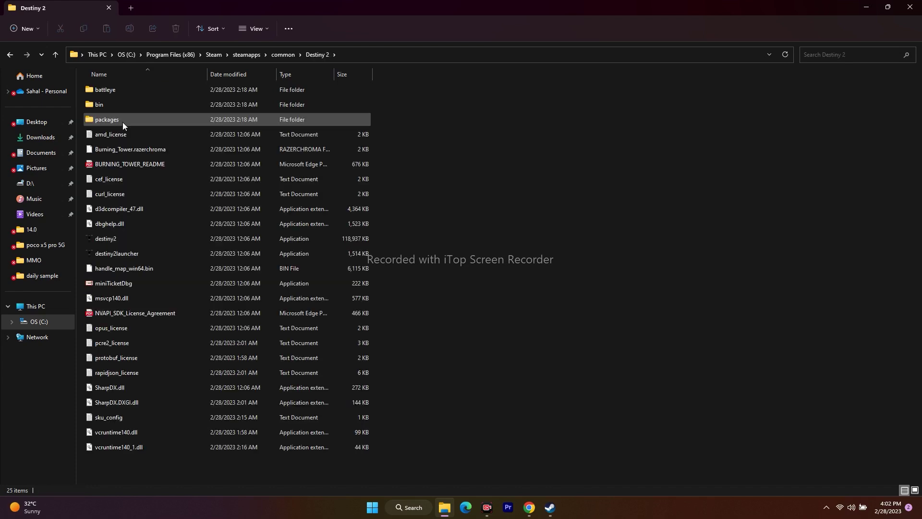
Select the destiny2 application, dismiss its context menu, and close File Explorer
left_click(112, 239)
right_click(122, 238)
left_click(634, 293)
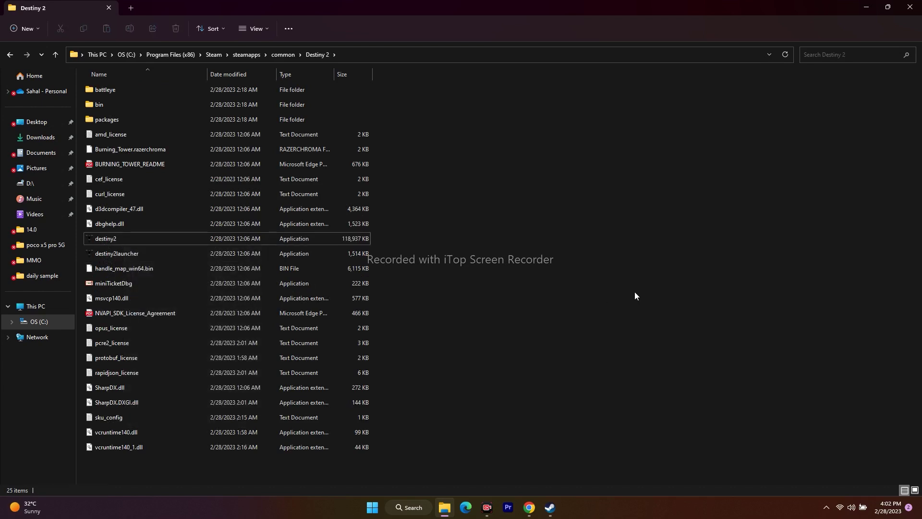
left_click(910, 8)
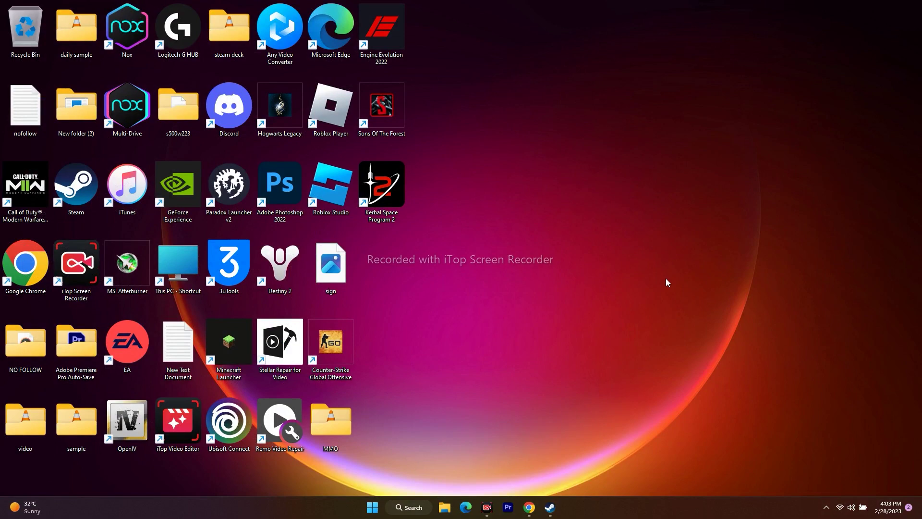
Reopen Steam and browse Destiny 2's install folder from Properties > Local Files
left_click(550, 507)
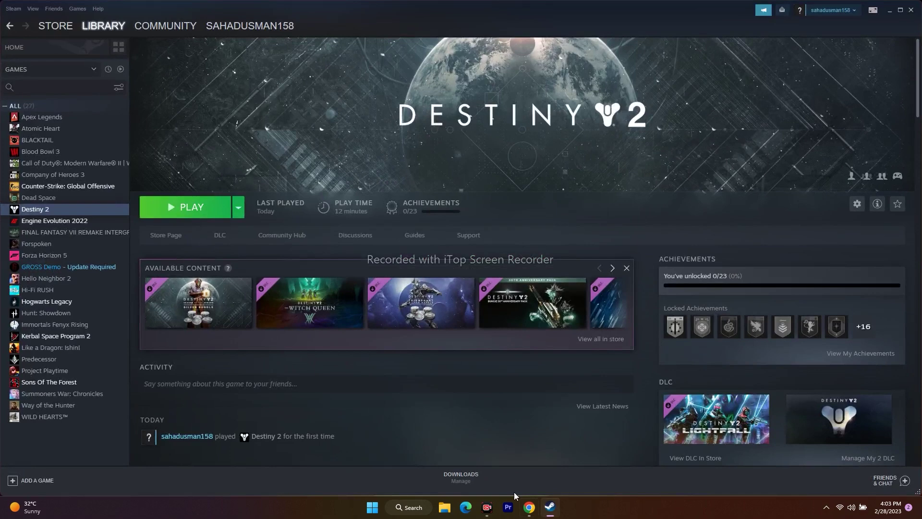
right_click(49, 210)
left_click(65, 272)
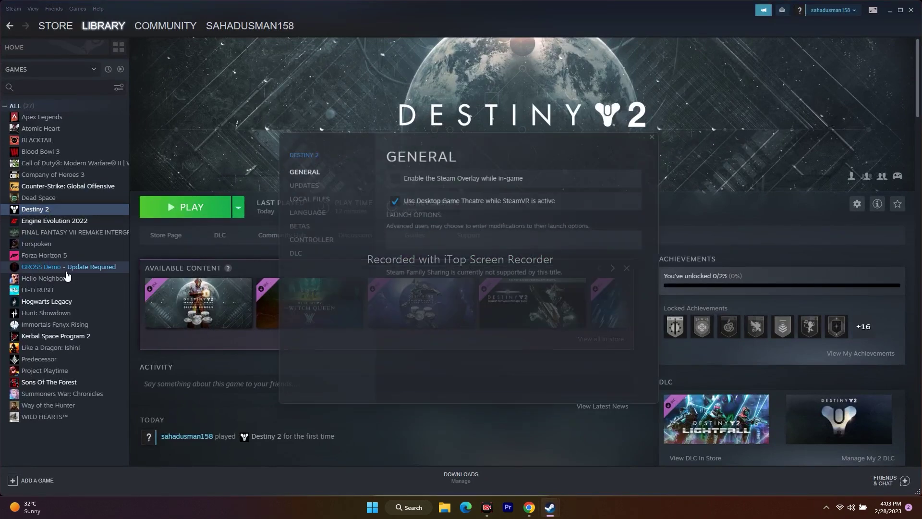
left_click(303, 200)
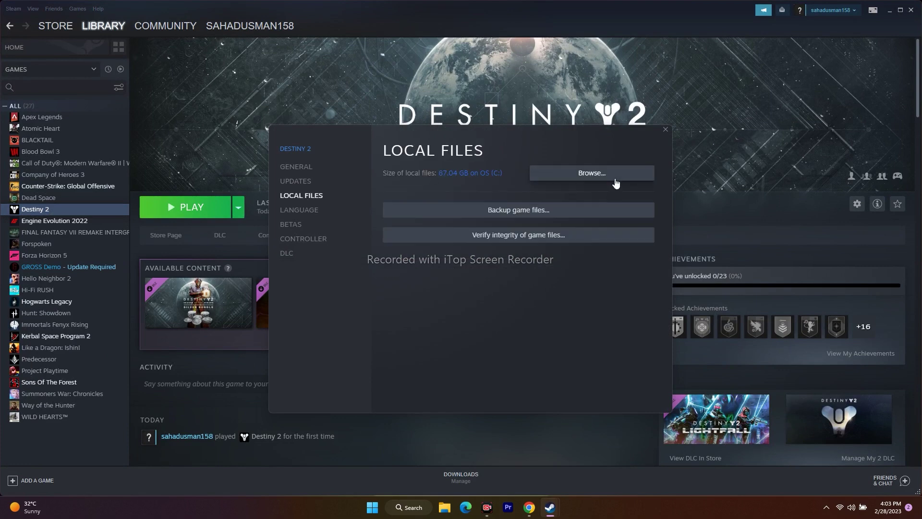
left_click(615, 180)
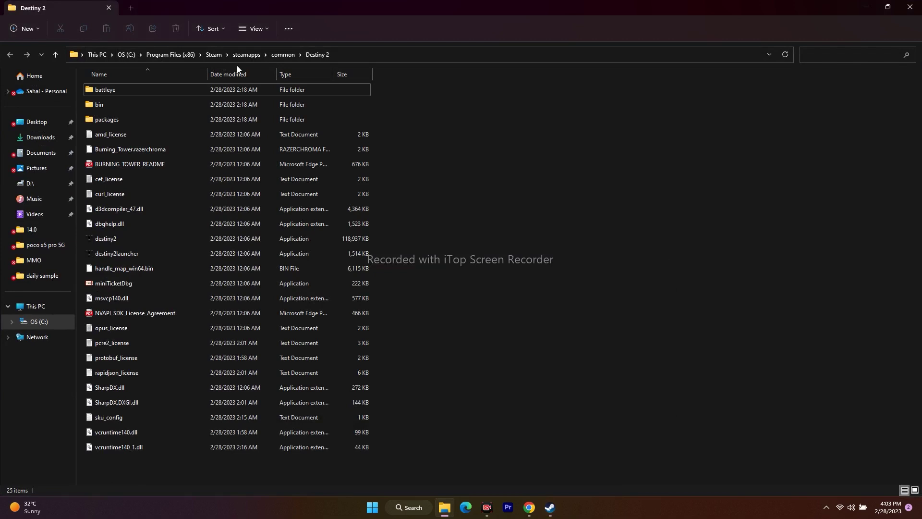
Tick 'Run this program as an administrator' in destiny2's Compatibility properties, apply and OK
right_click(120, 237)
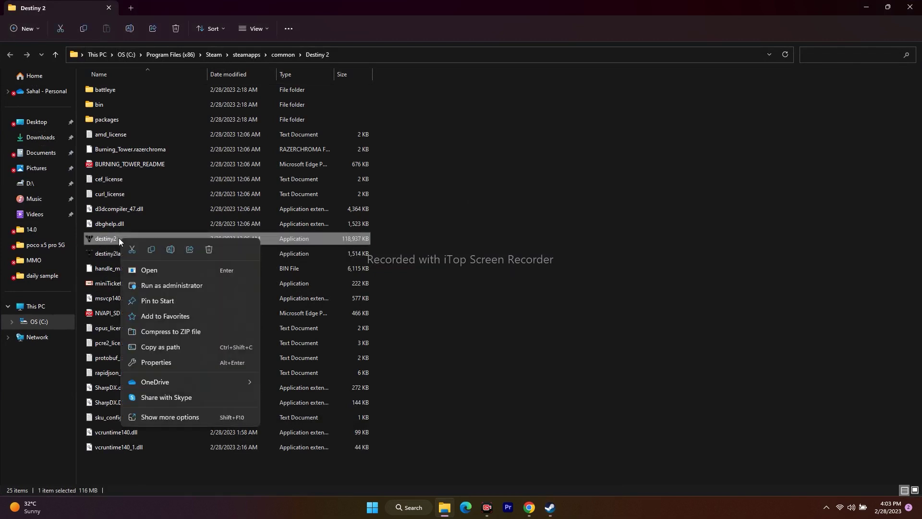
left_click(168, 416)
left_click(197, 407)
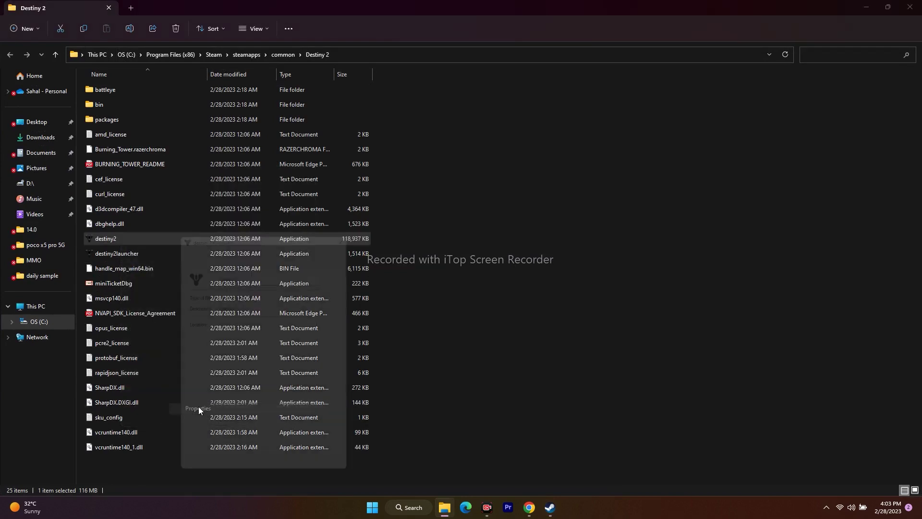
left_click_drag(277, 225, 614, 47)
left_click(596, 73)
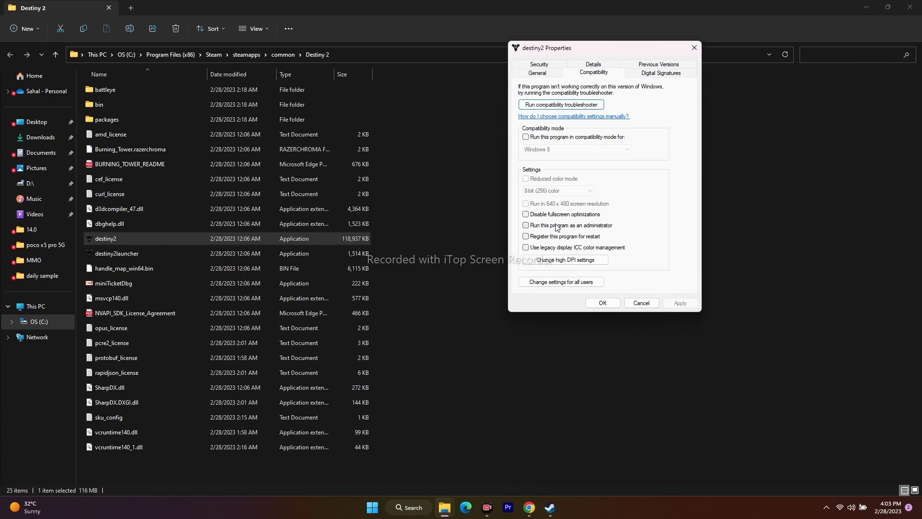
left_click(528, 225)
left_click(685, 303)
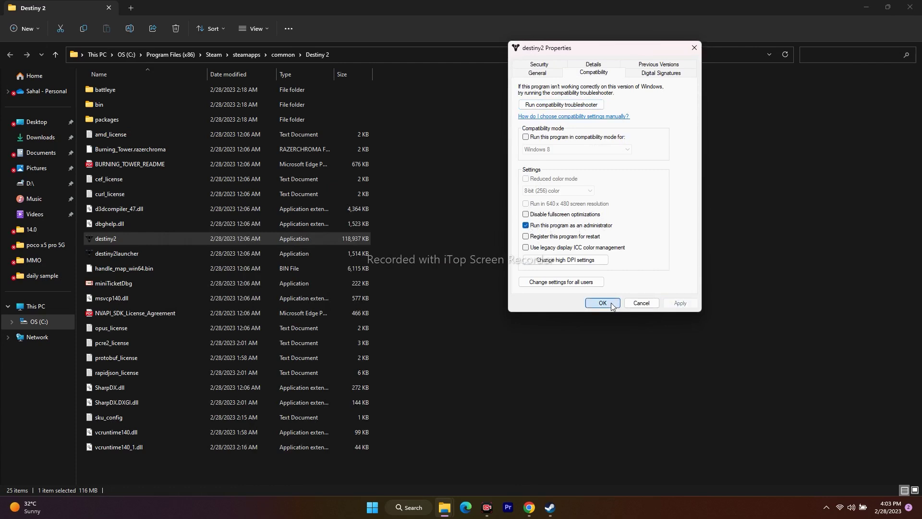
left_click(603, 303)
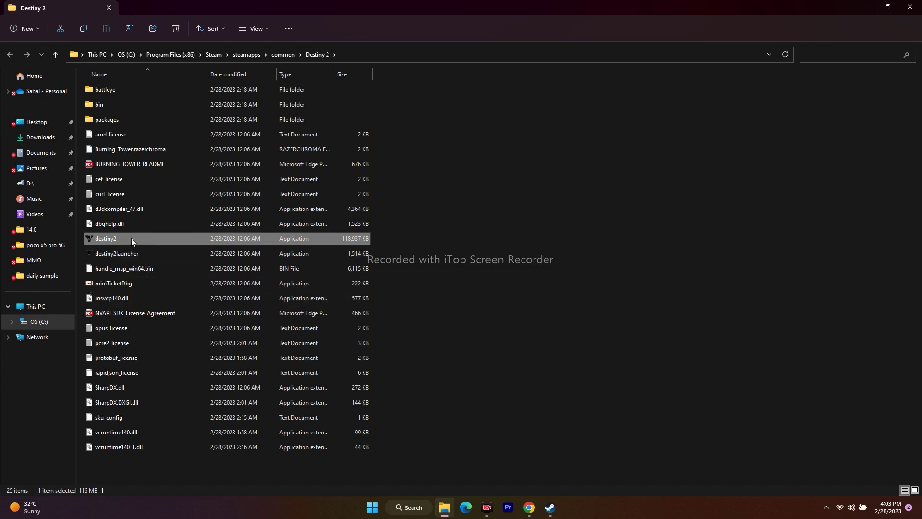
Reopen destiny2's Compatibility properties and toggle Disable fullscreen optimizations on, then off again
mouse_move(131, 238)
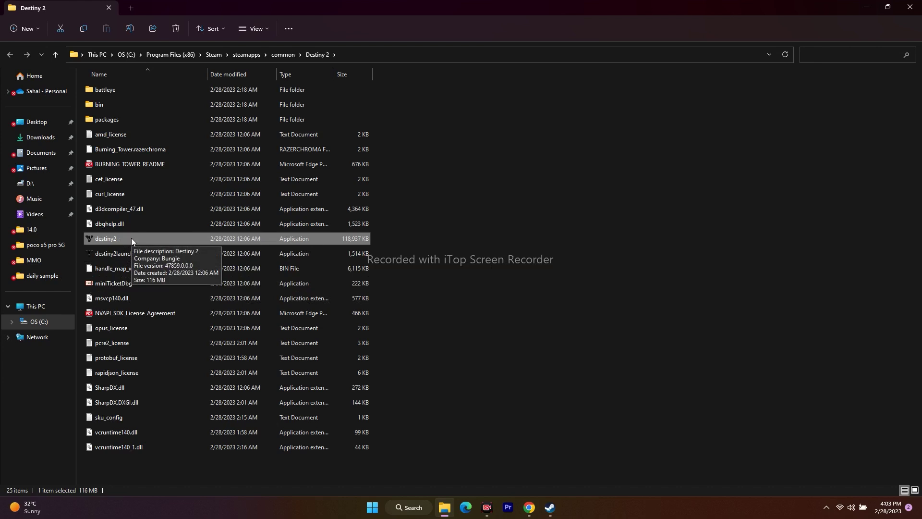
right_click(131, 237)
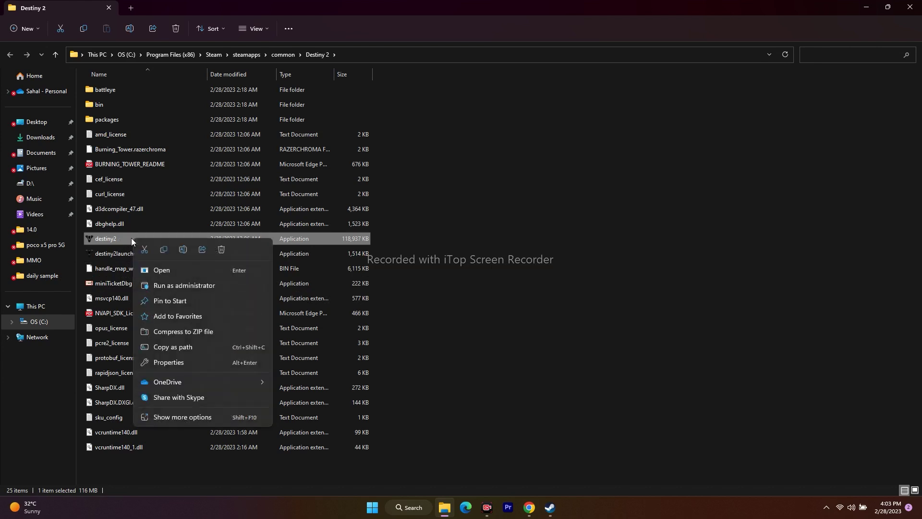
left_click(185, 416)
left_click(259, 409)
left_click_drag(302, 226, 570, 116)
left_click(531, 138)
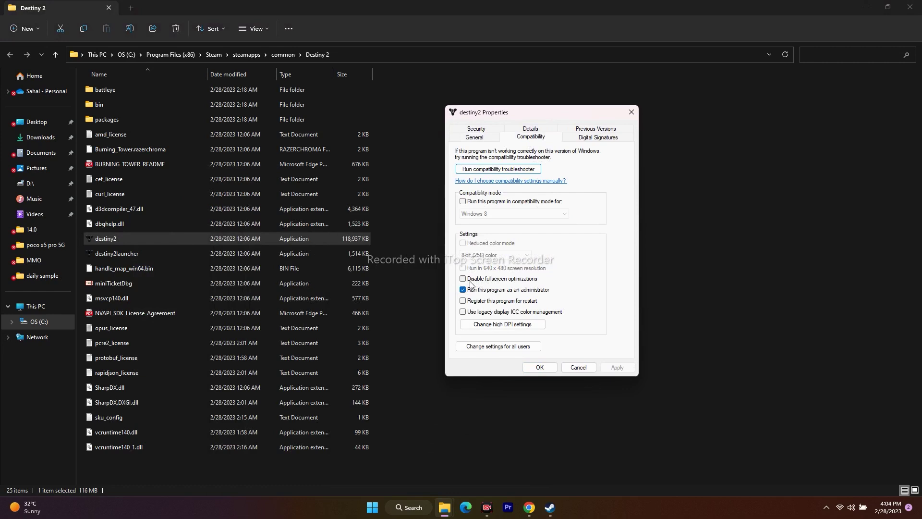
left_click(466, 280)
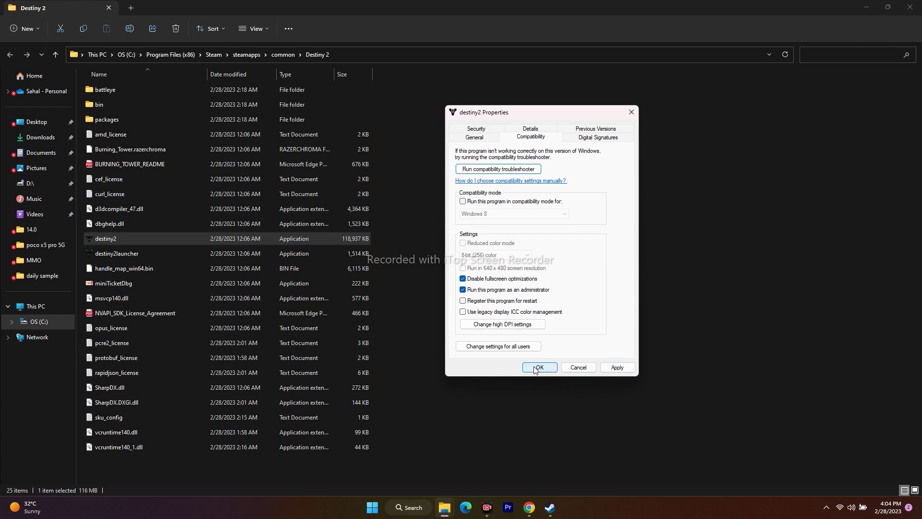
left_click(464, 279)
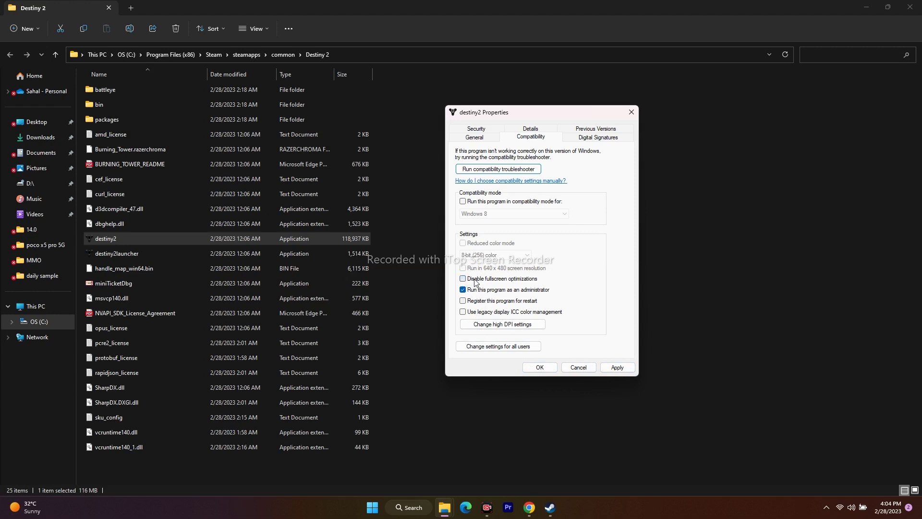
Try Windows 8 compatibility mode, switch it back off, confirm with OK, and close File Explorer
left_click(463, 201)
left_click(495, 214)
left_click(498, 248)
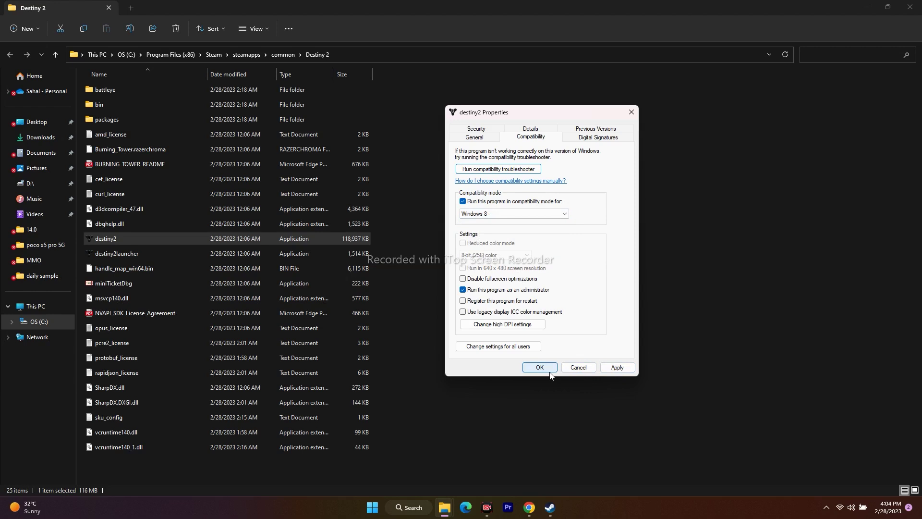
left_click(464, 201)
left_click(464, 202)
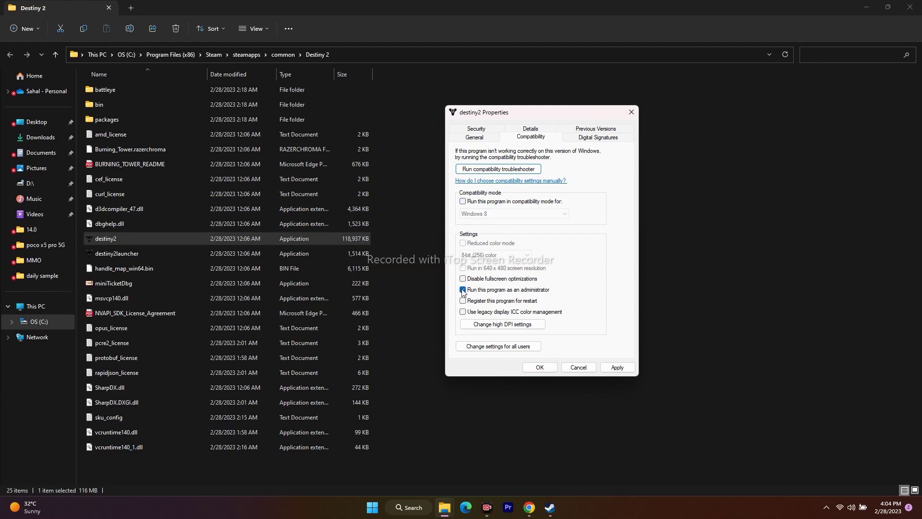
left_click(542, 367)
left_click(910, 7)
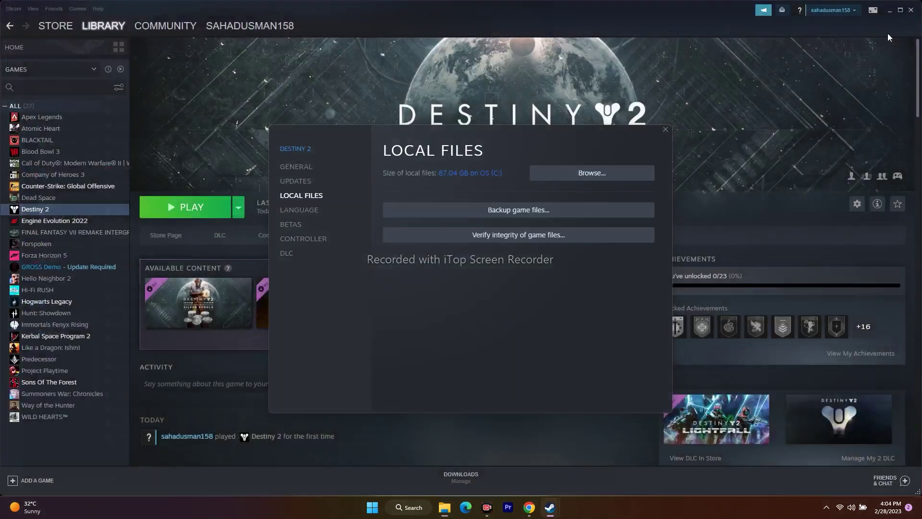